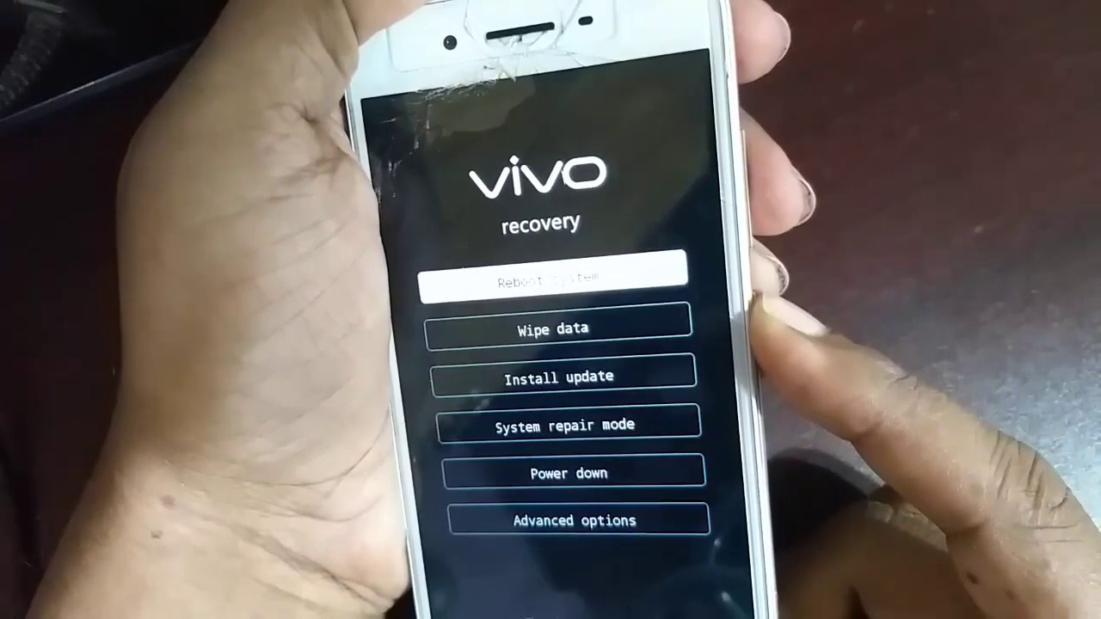
{"action": "key", "text": "Return"}
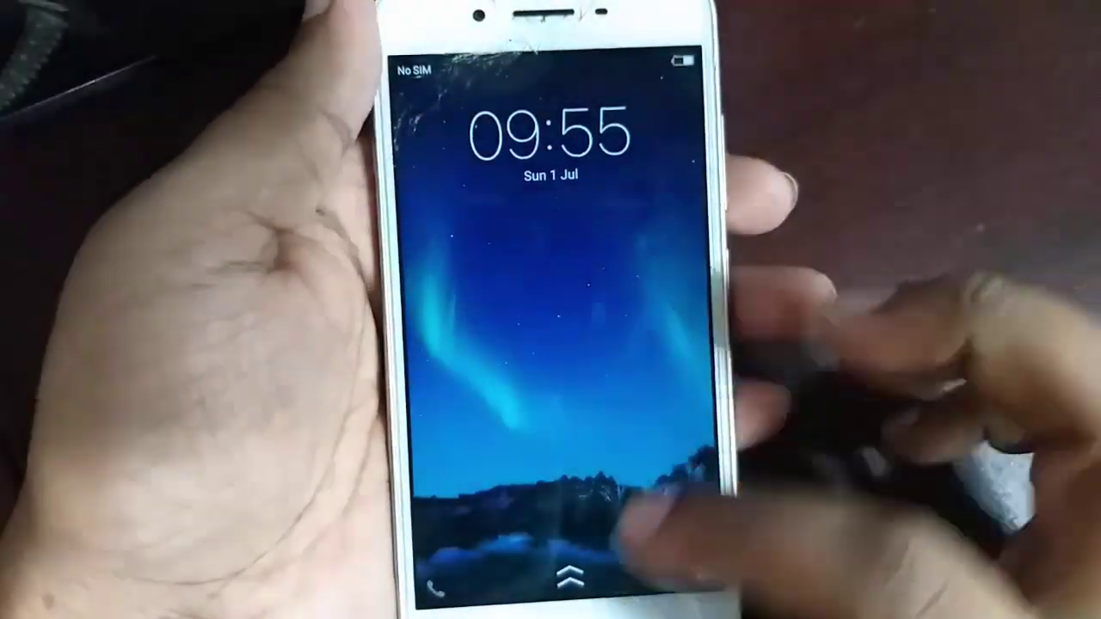
{"action": "left_click_drag", "start_coordinate": [603, 551], "coordinate": [602, 284]}
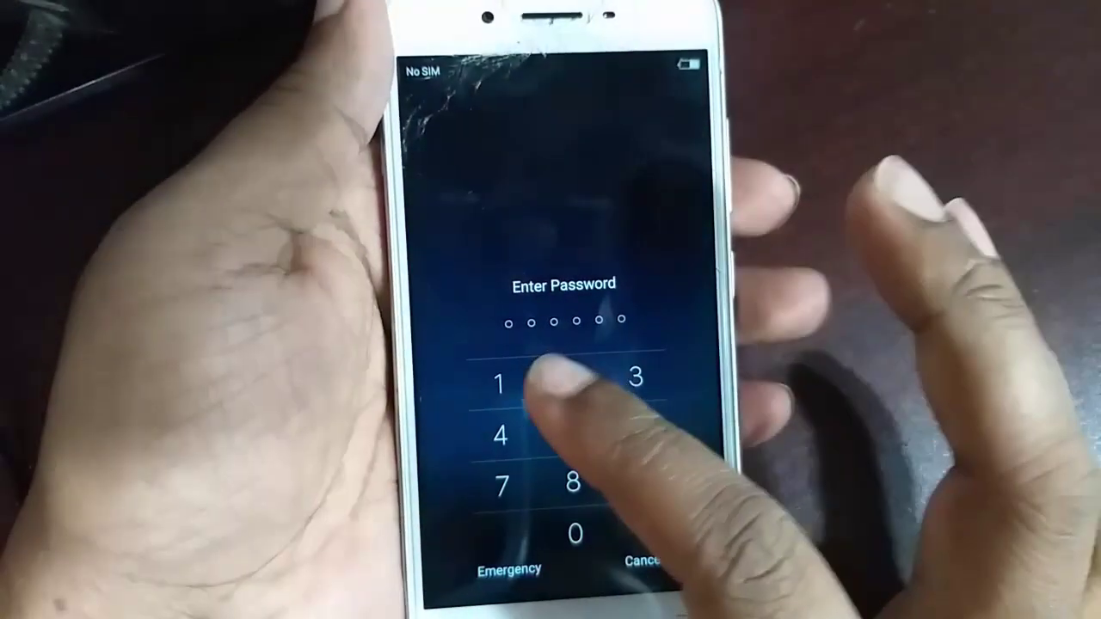
{"action": "left_click", "coordinate": [563, 380]}
{"action": "left_click", "coordinate": [583, 378]}
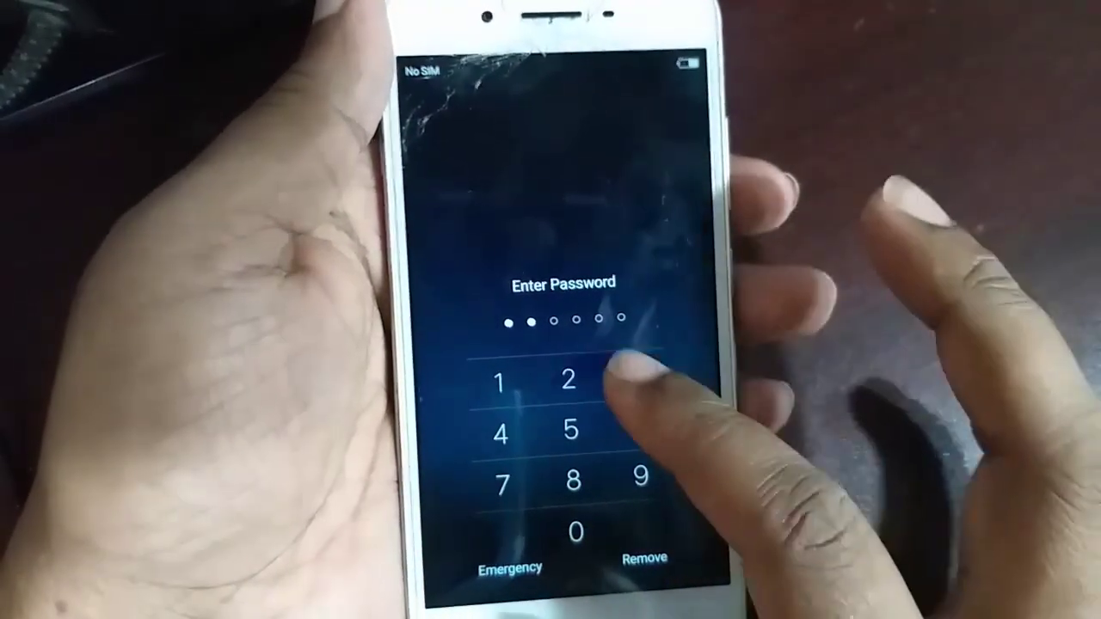
{"action": "left_click", "coordinate": [635, 376]}
{"action": "left_click", "coordinate": [507, 435]}
{"action": "left_click", "coordinate": [504, 487]}
{"action": "left_click", "coordinate": [572, 432]}
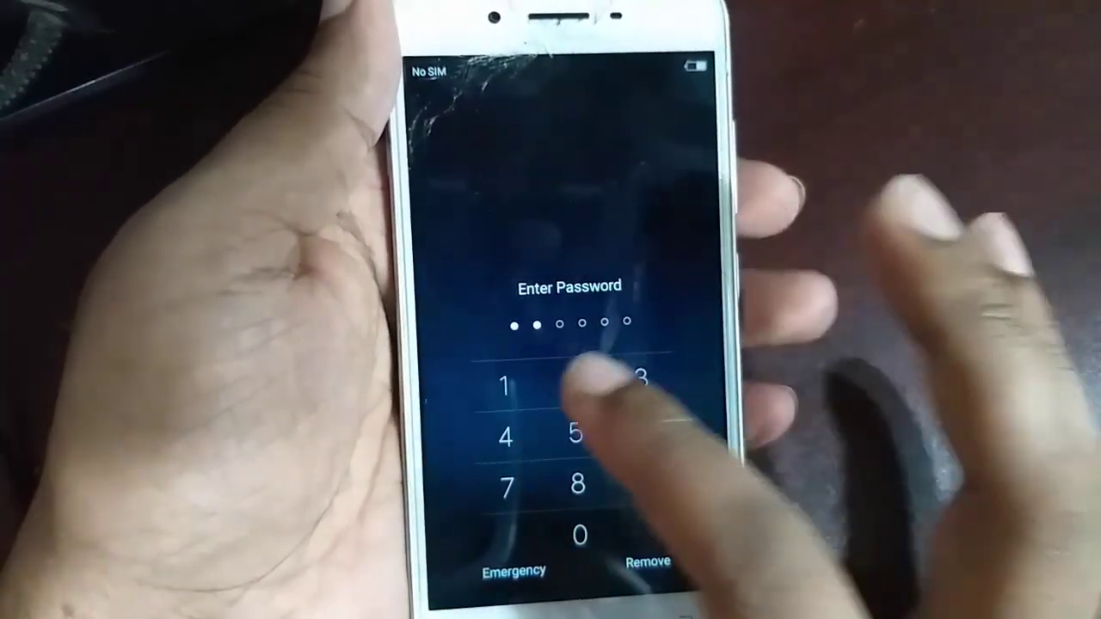
{"action": "left_click", "coordinate": [586, 379]}
{"action": "left_click", "coordinate": [641, 377]}
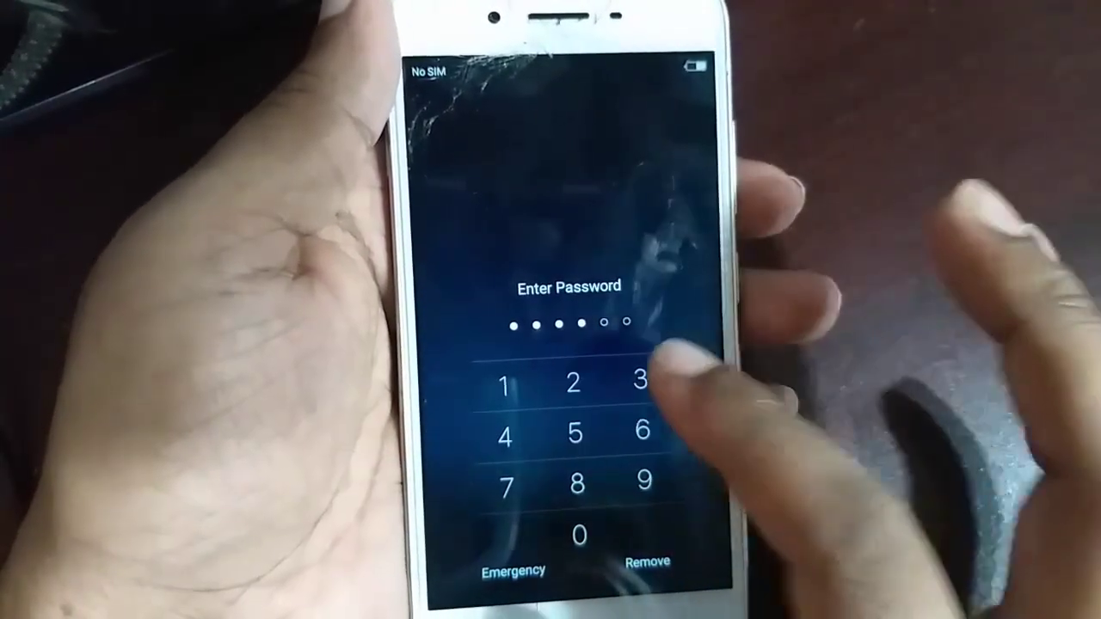
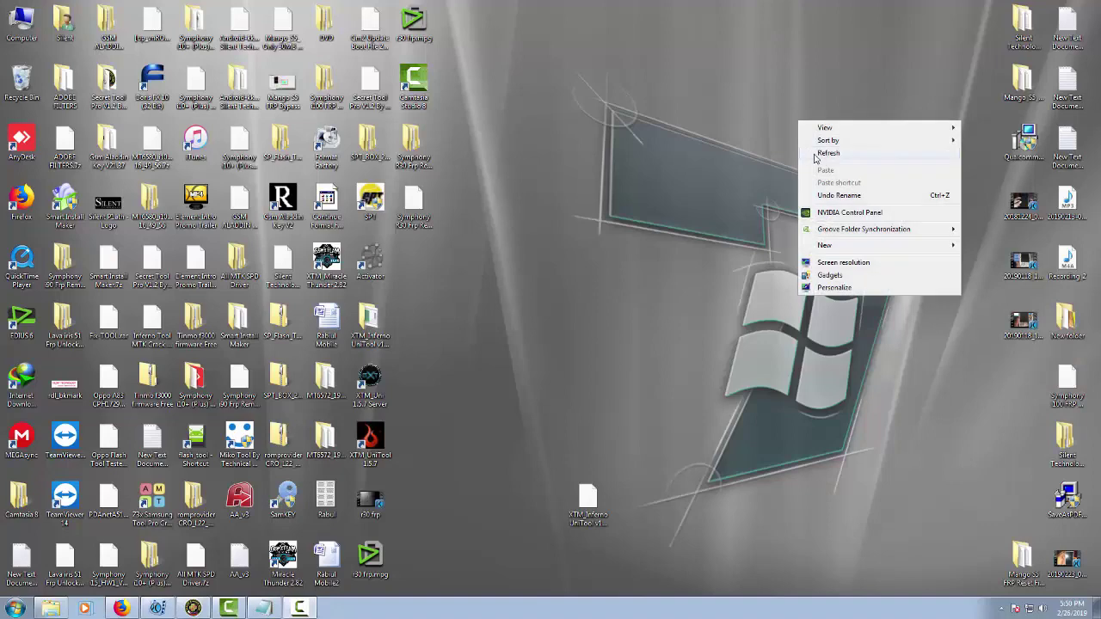
{"action": "left_click", "coordinate": [811, 156]}
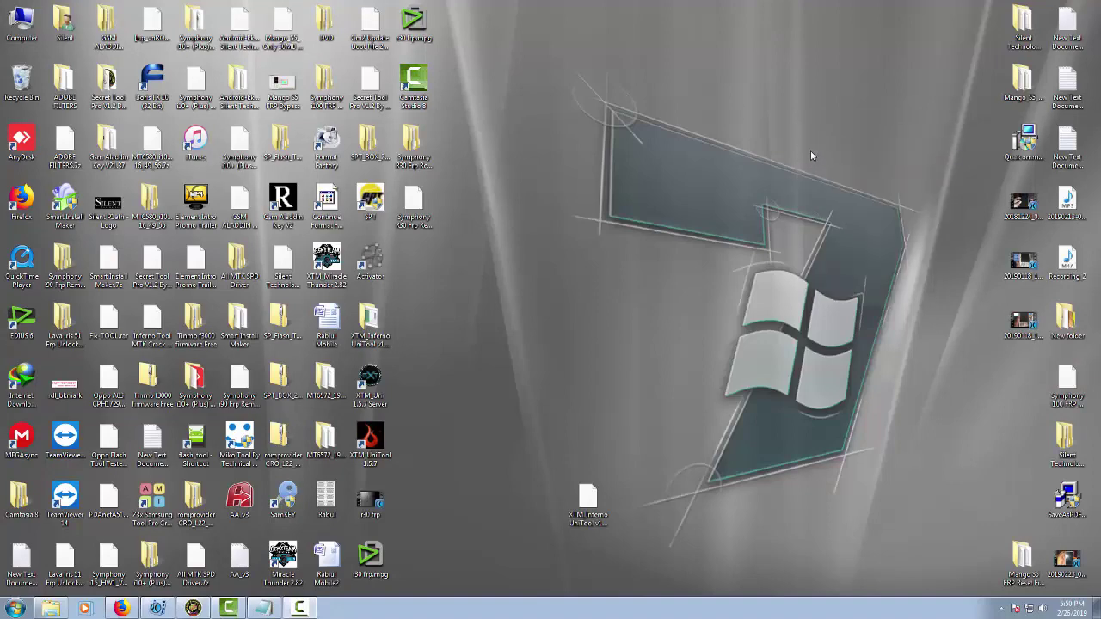
{"action": "right_click", "coordinate": [791, 135]}
{"action": "left_click", "coordinate": [804, 165]}
{"action": "right_click", "coordinate": [725, 158]}
{"action": "left_click", "coordinate": [747, 191]}
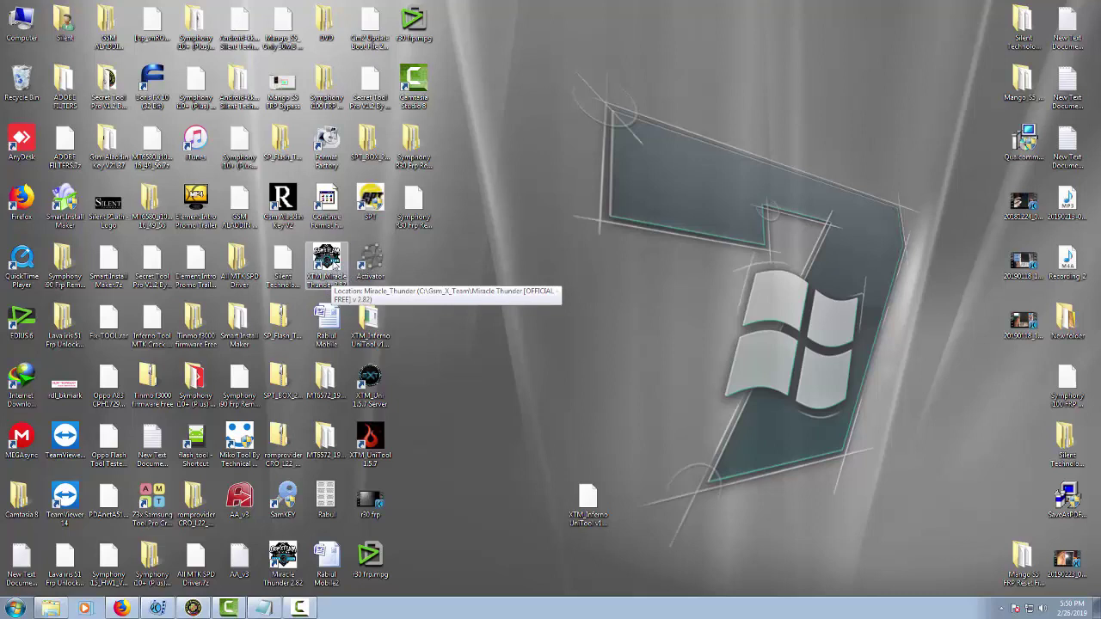
Launch XTM_Miracle Thunder 2.82 and open its Qualcomm Read/Format Flash functions
{"action": "double_click", "coordinate": [327, 262]}
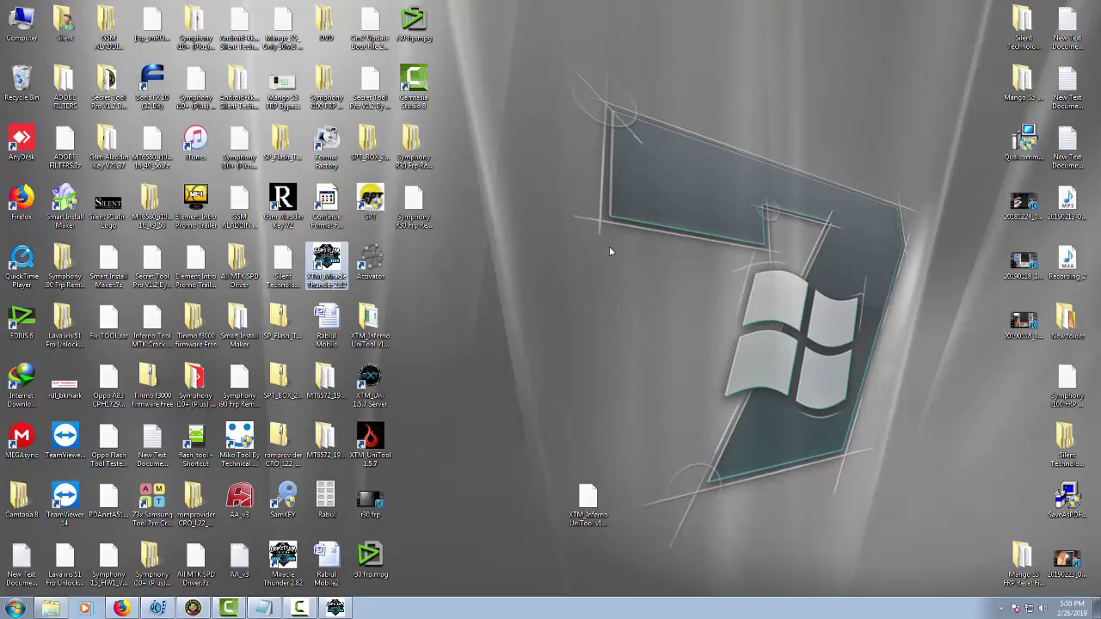
{"action": "left_click_drag", "start_coordinate": [901, 145], "coordinate": [470, 96]}
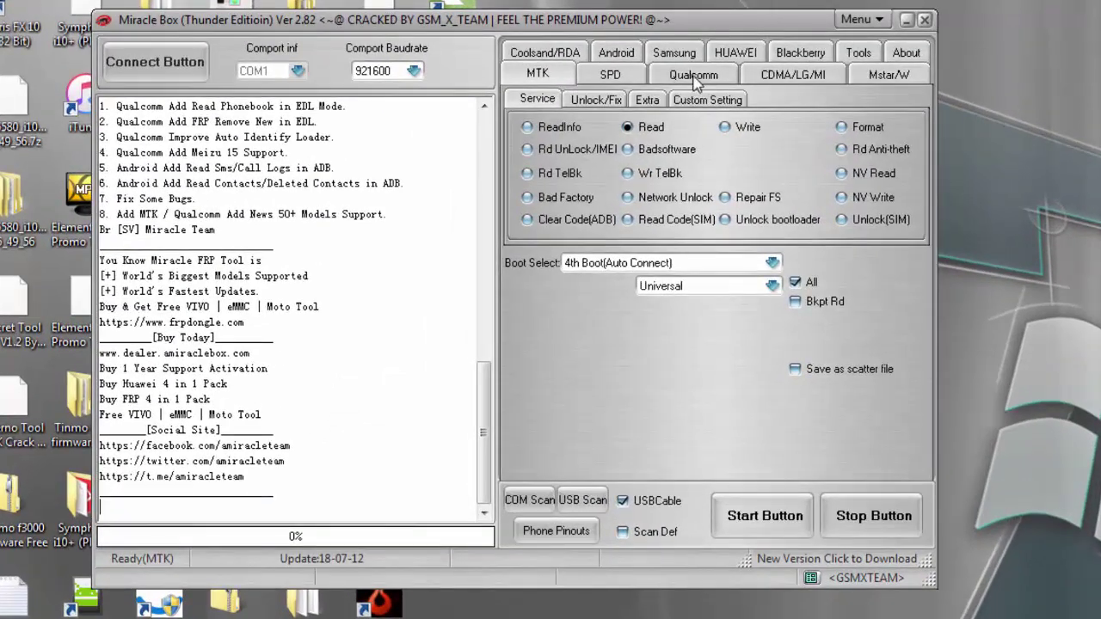
{"action": "left_click", "coordinate": [694, 77]}
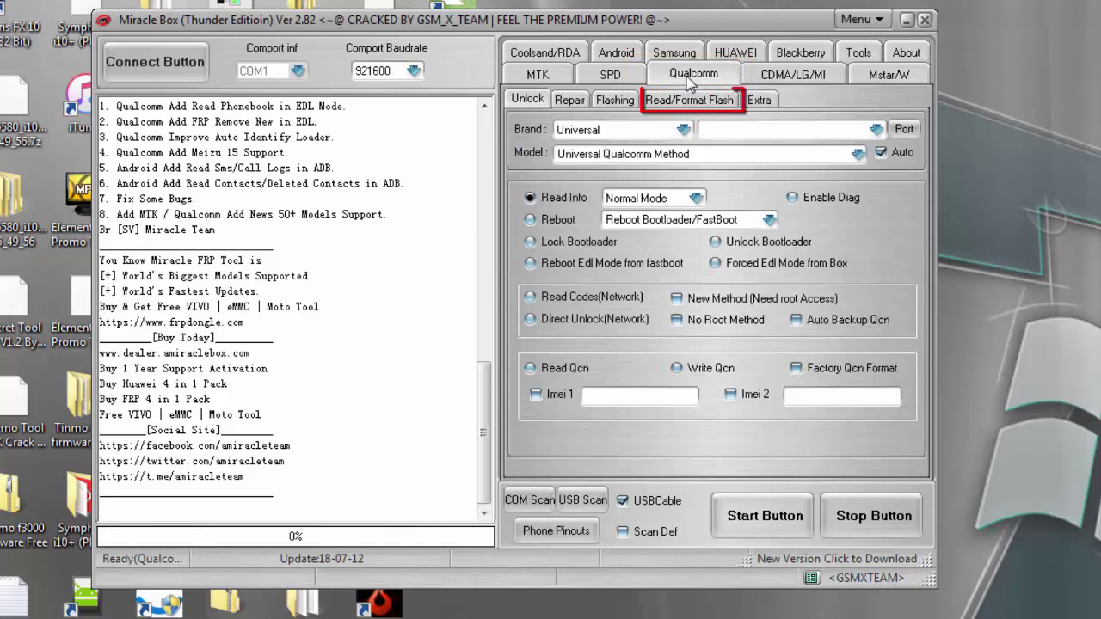
{"action": "left_click", "coordinate": [675, 103]}
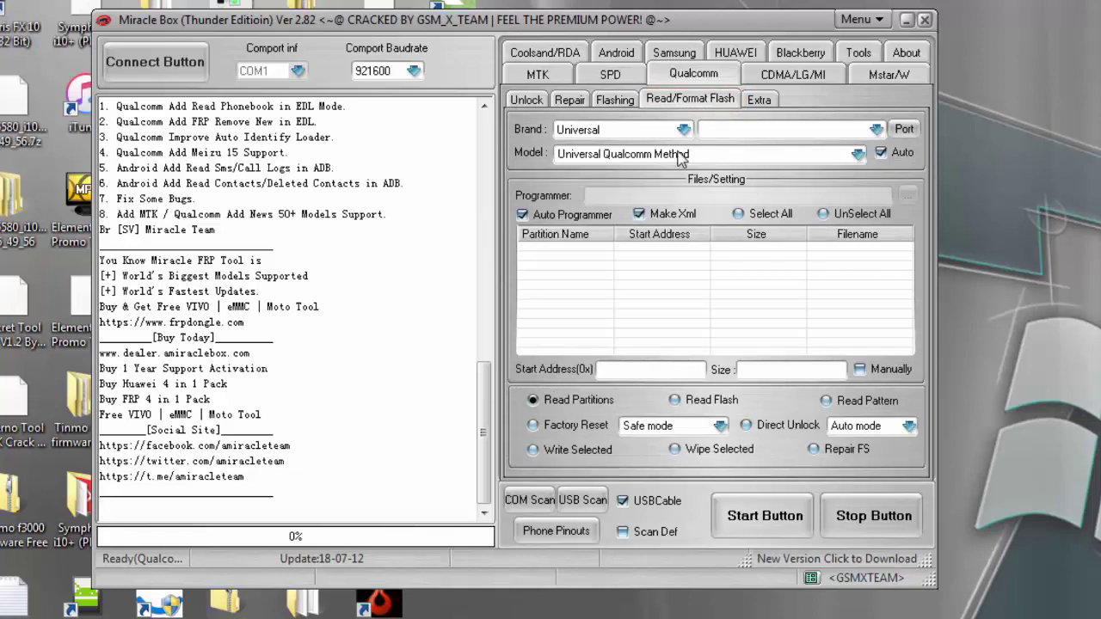
Keep the brand as Universal and set the model to Universal Vivo Method
{"action": "left_click", "coordinate": [685, 129]}
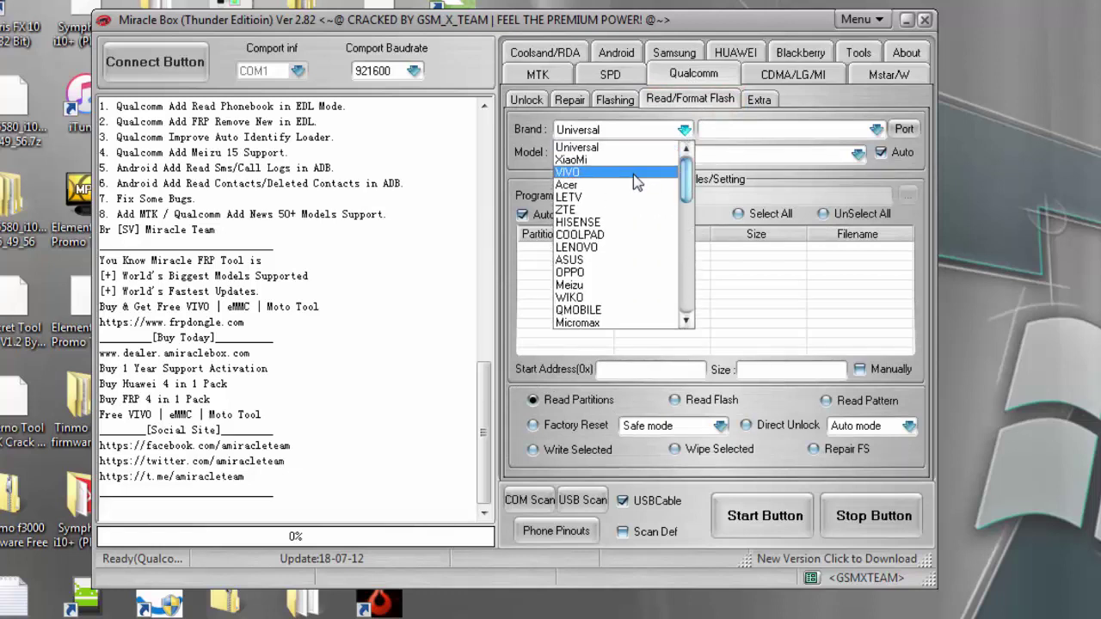
{"action": "left_click", "coordinate": [688, 134]}
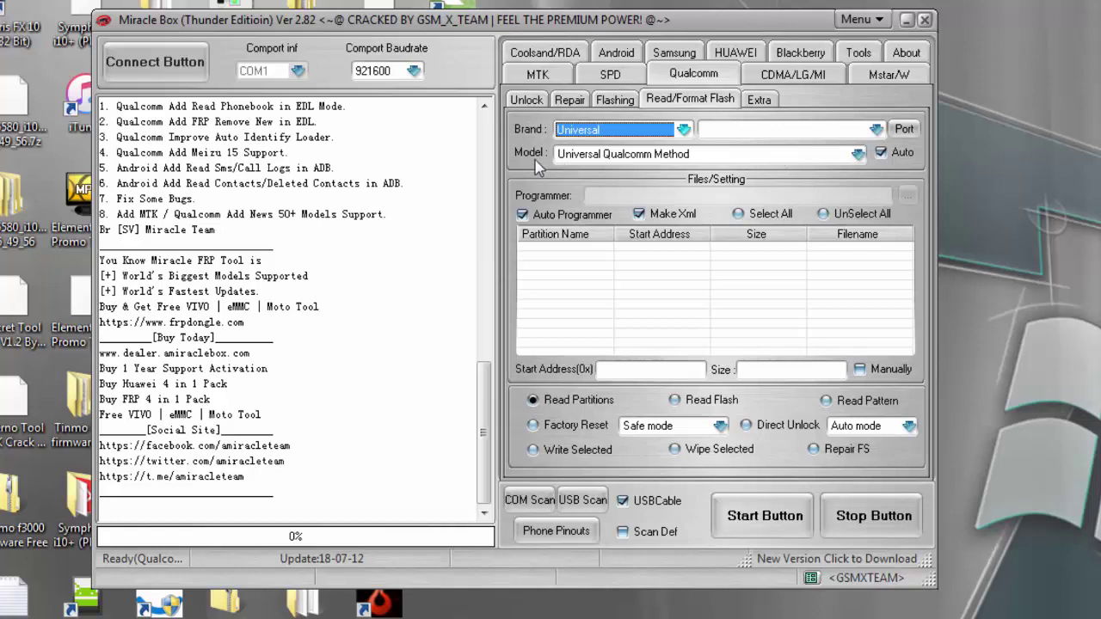
{"action": "left_click", "coordinate": [818, 156]}
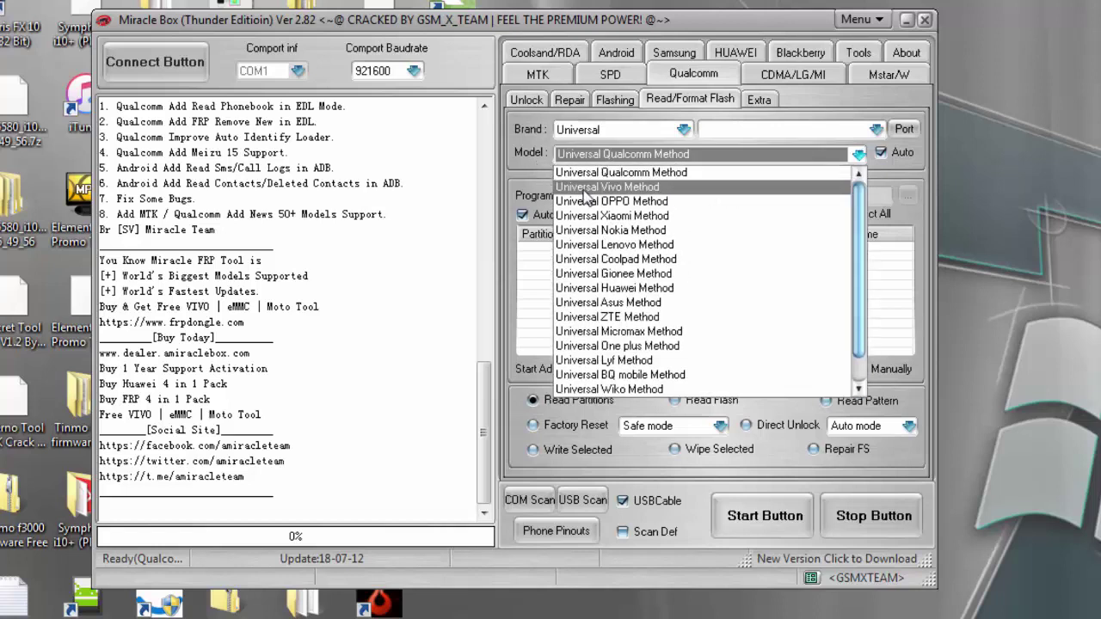
{"action": "left_click", "coordinate": [636, 188]}
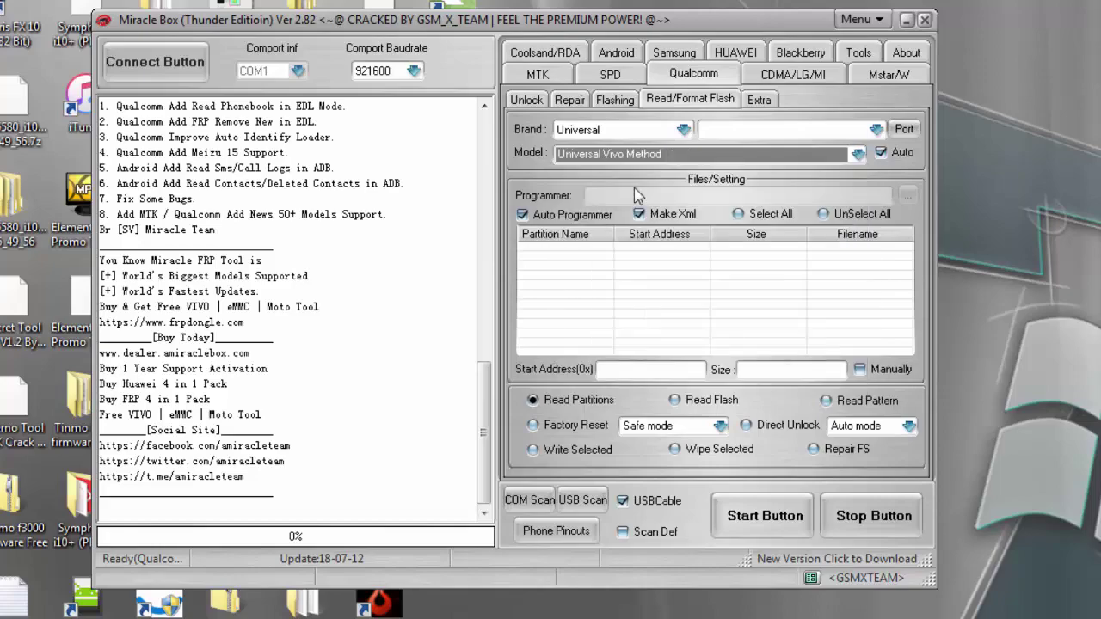
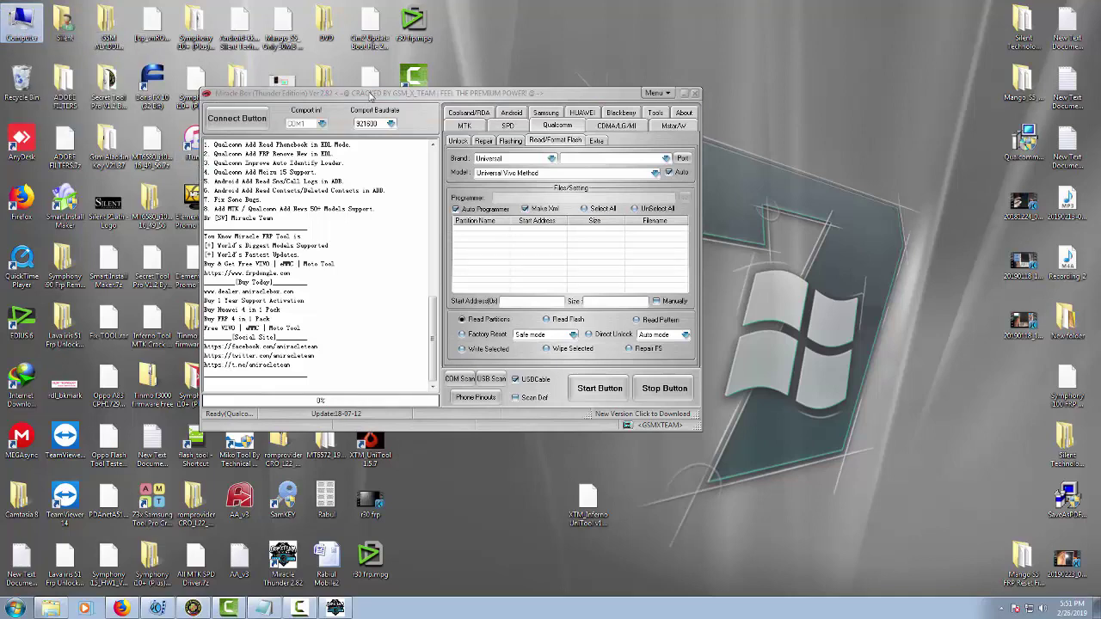
Show Device Manager in Computer Management and arrange its narrowed window beside Miracle Box so the ports list stays visible
{"action": "left_click_drag", "start_coordinate": [370, 95], "coordinate": [497, 96]}
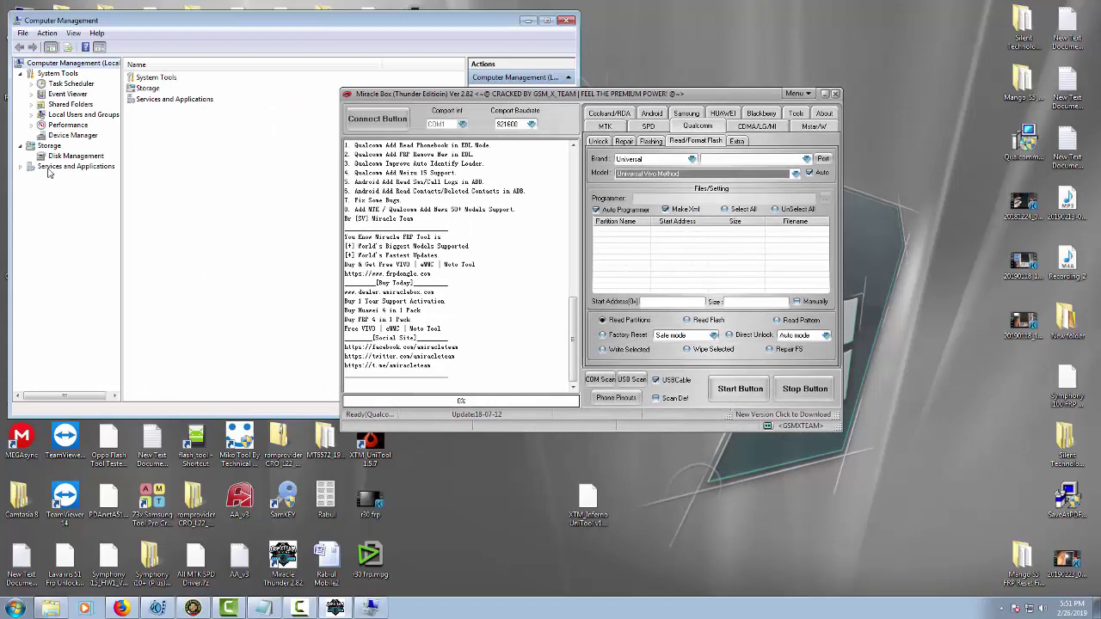
{"action": "left_click", "coordinate": [72, 136]}
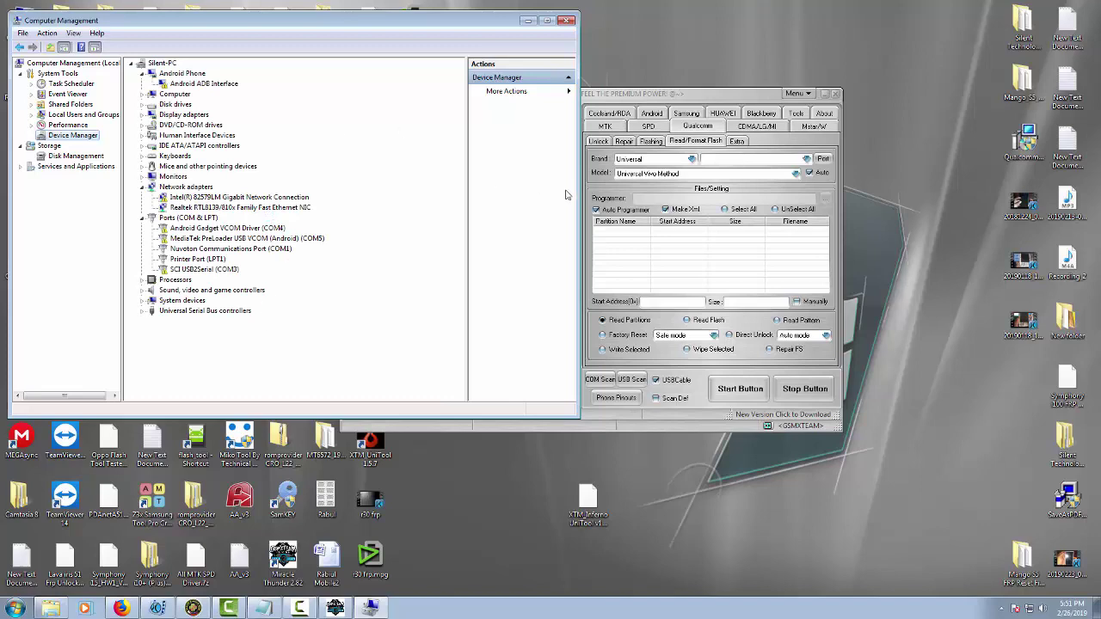
{"action": "left_click_drag", "start_coordinate": [576, 186], "coordinate": [403, 219]}
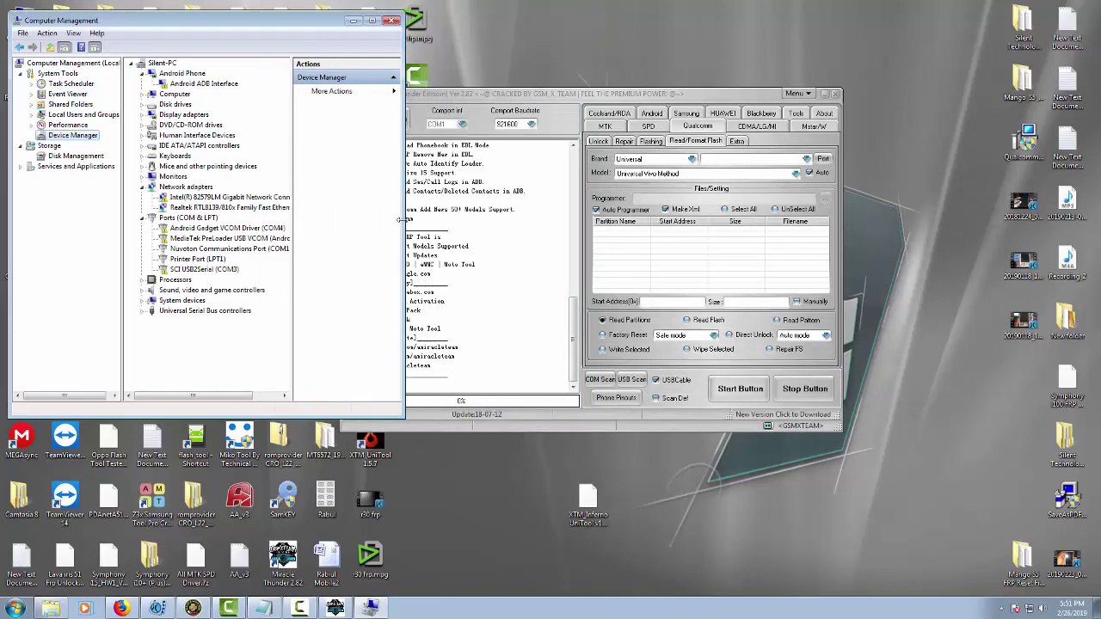
{"action": "left_click", "coordinate": [521, 97]}
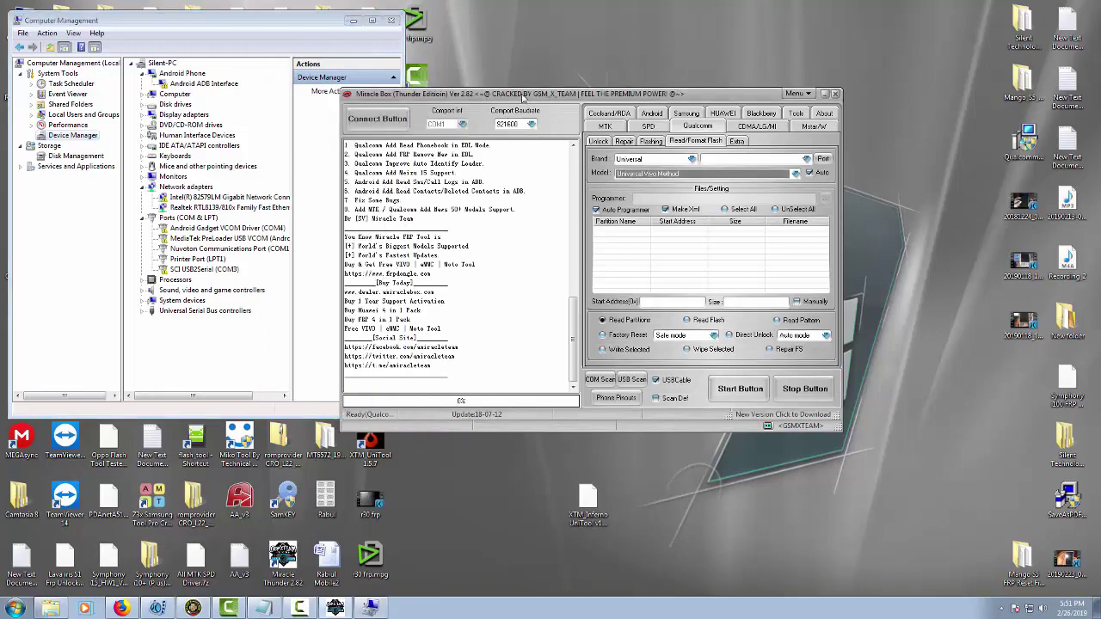
{"action": "left_click_drag", "start_coordinate": [520, 96], "coordinate": [510, 94]}
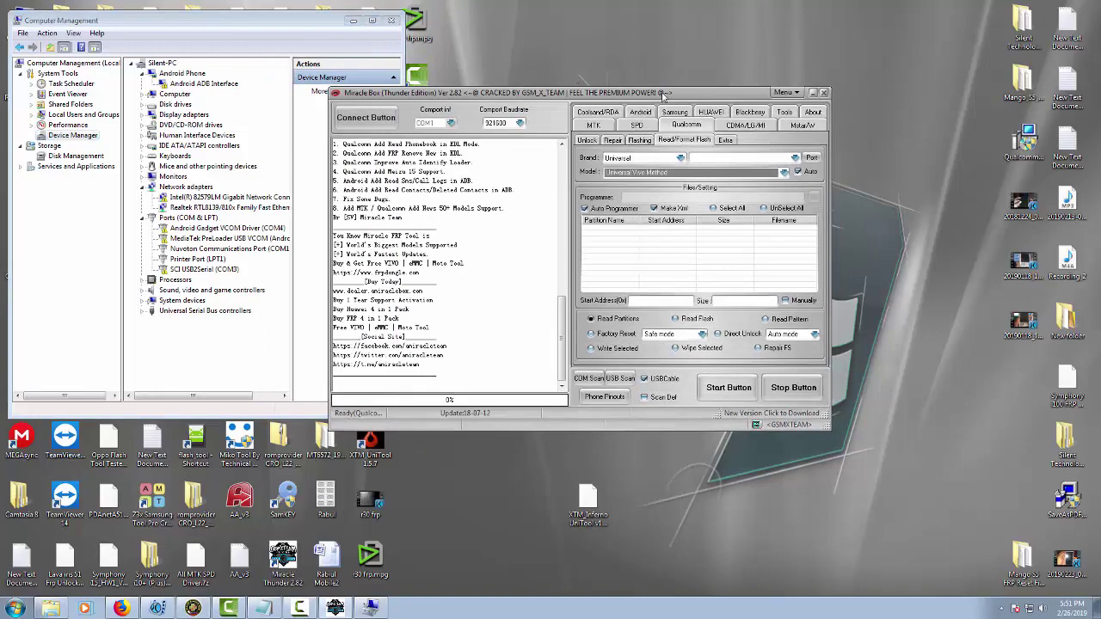
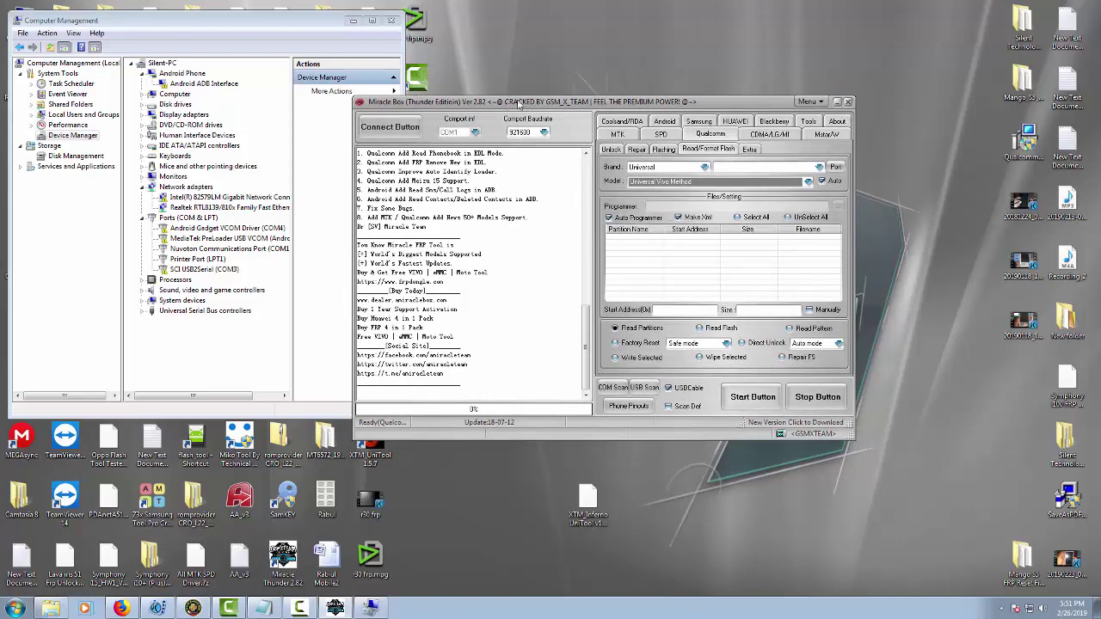
{"action": "left_click_drag", "start_coordinate": [523, 104], "coordinate": [509, 103]}
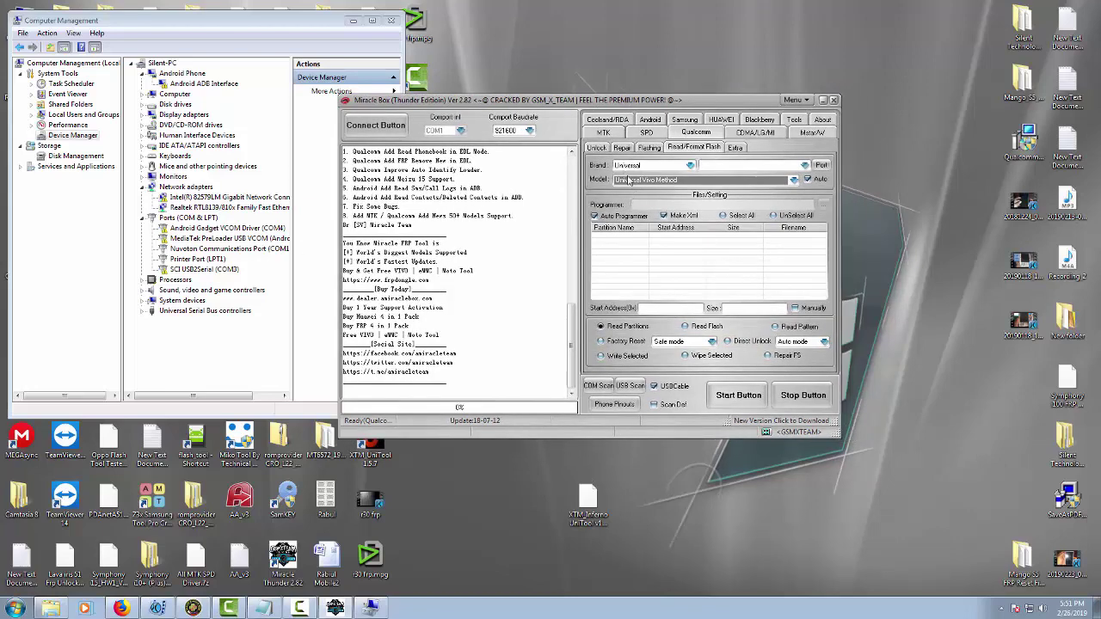
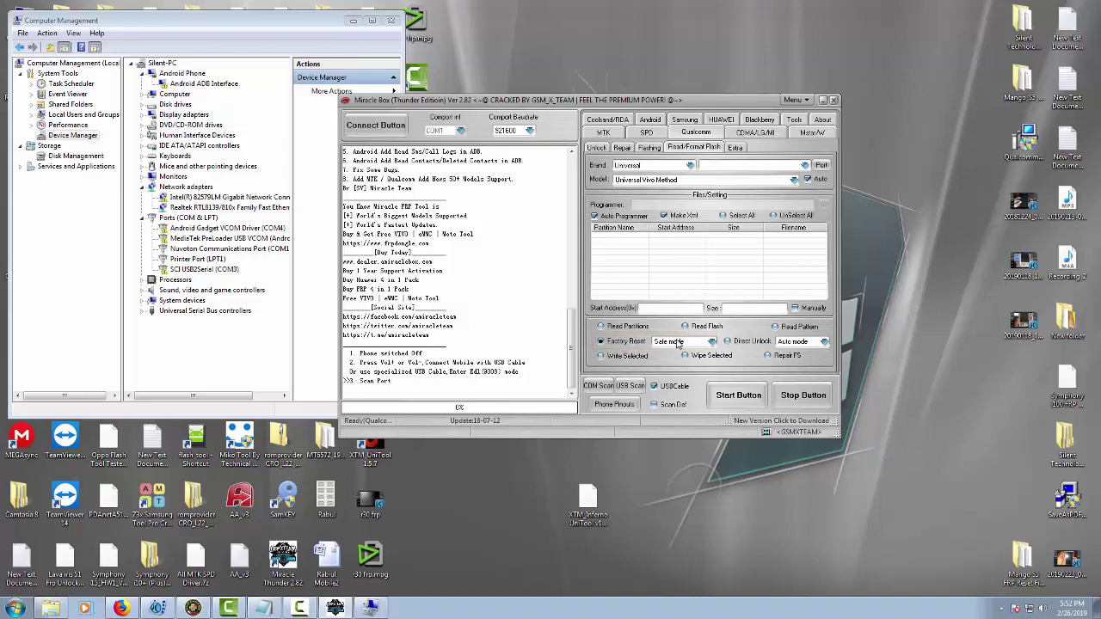
Use Safe mode for the Factory Reset and scan for the connected phone's Qualcomm HS-USB QDLoader port
{"action": "left_click", "coordinate": [713, 344]}
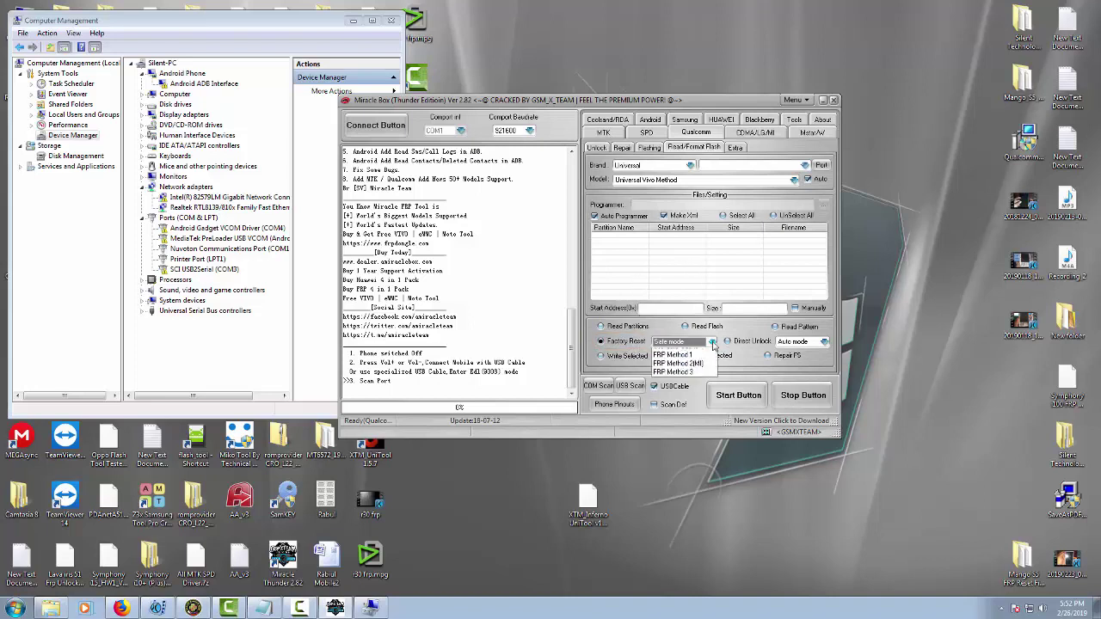
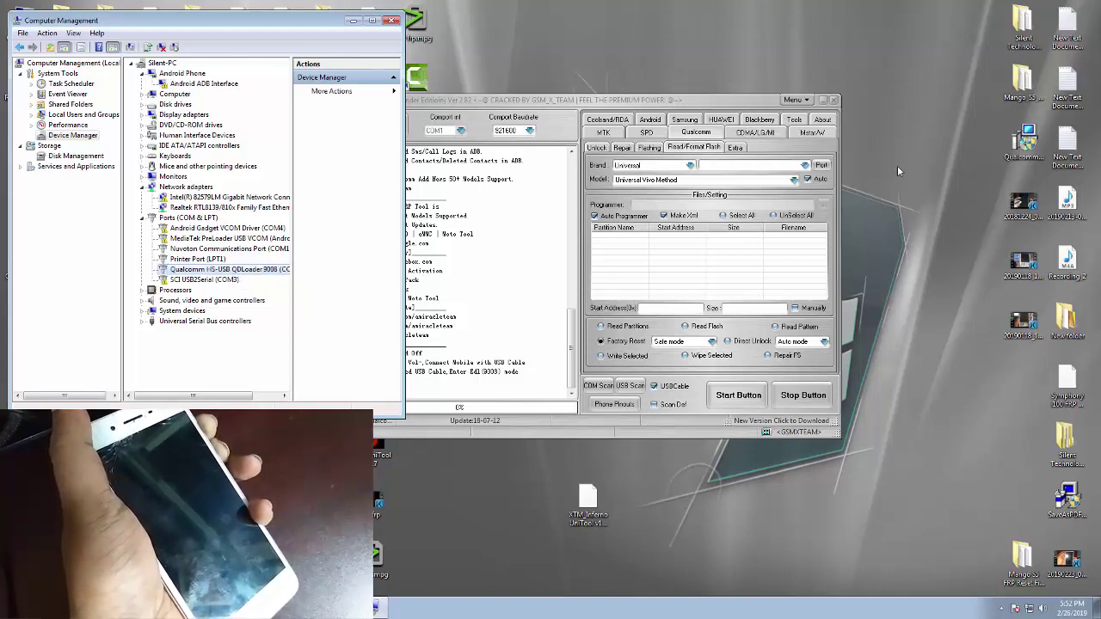
{"action": "left_click", "coordinate": [823, 166]}
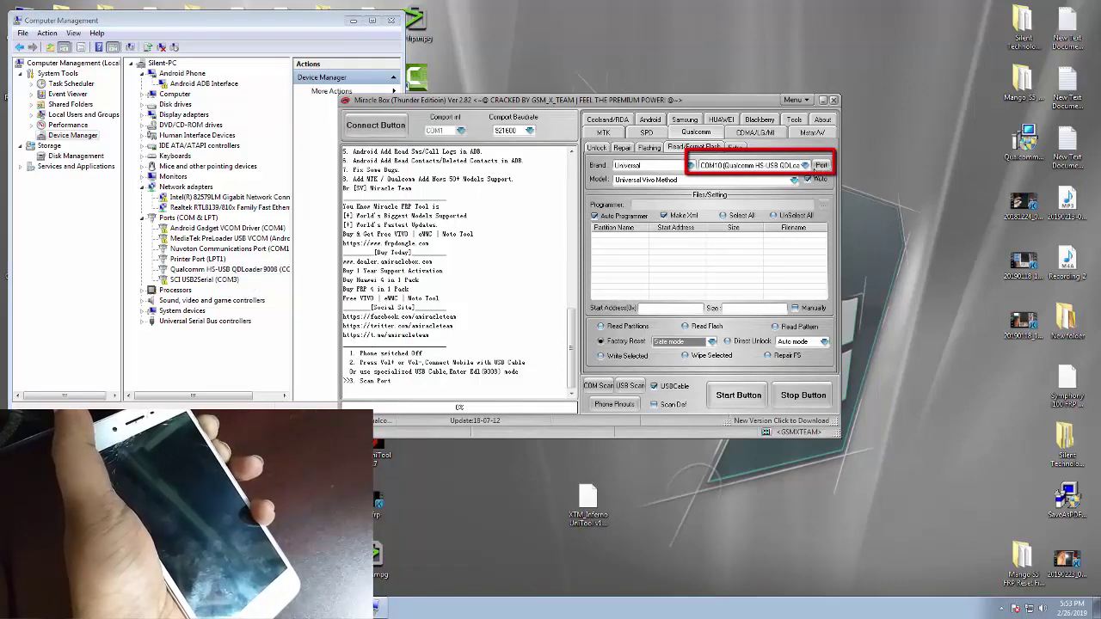